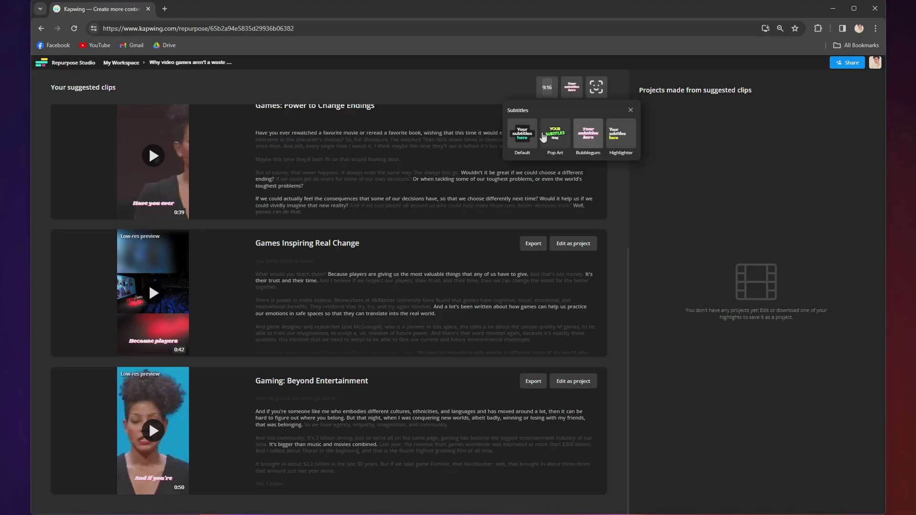
Step: Preview the montage: Pop Art subtitles, 16:9 landscape clips, and the clip's subtitle list
left_click(553, 139)
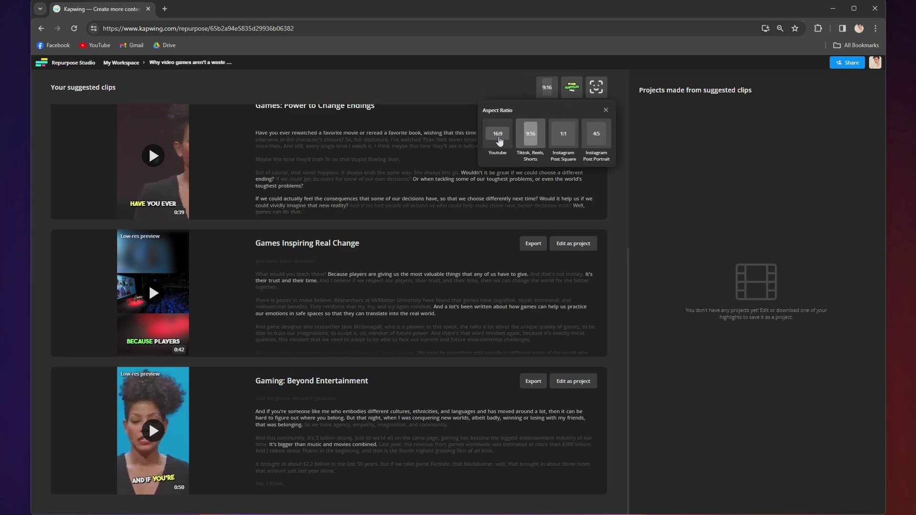
left_click(499, 140)
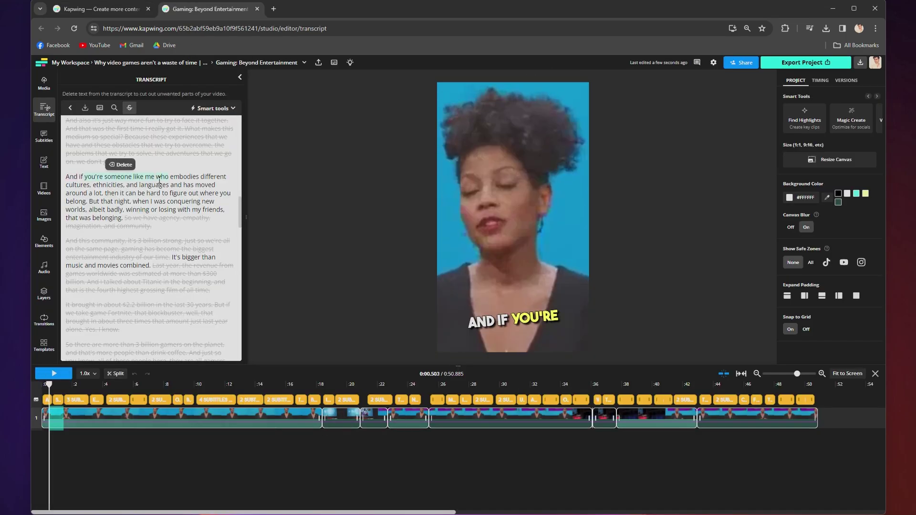
left_click(122, 163)
left_click(476, 201)
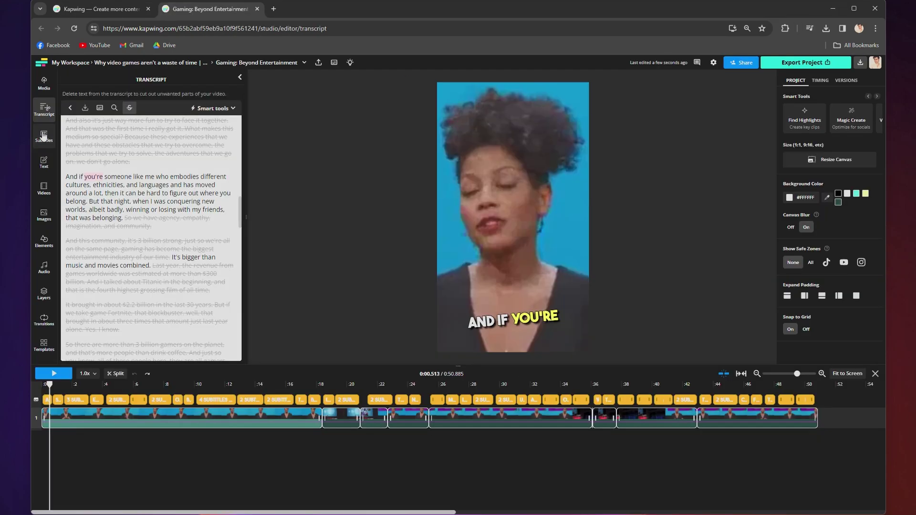
left_click(44, 136)
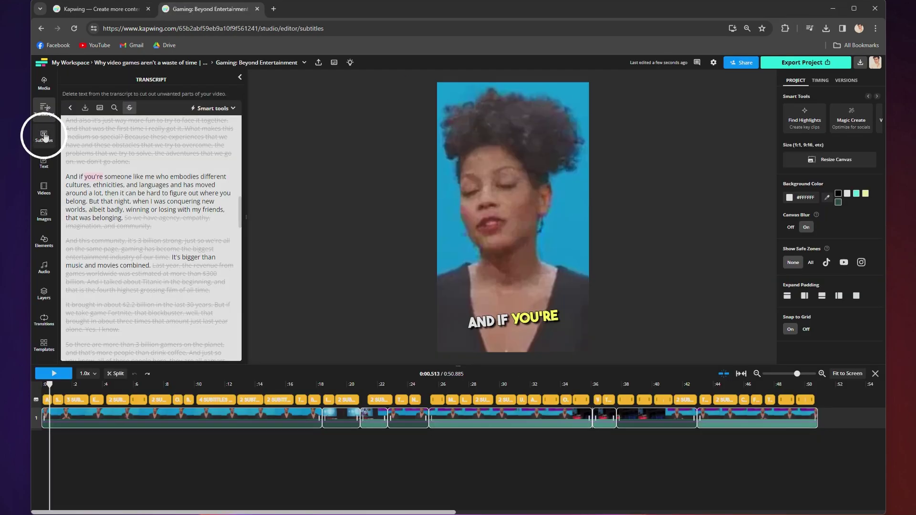
scroll(131, 146, "down", 5)
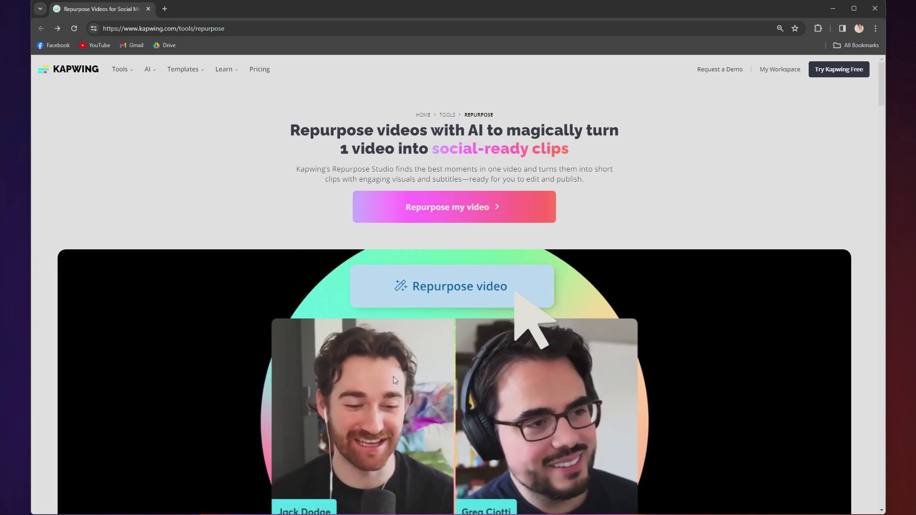
Step: Paste the talk video's link, keep English (United States), and generate suggested clips
left_click(447, 211)
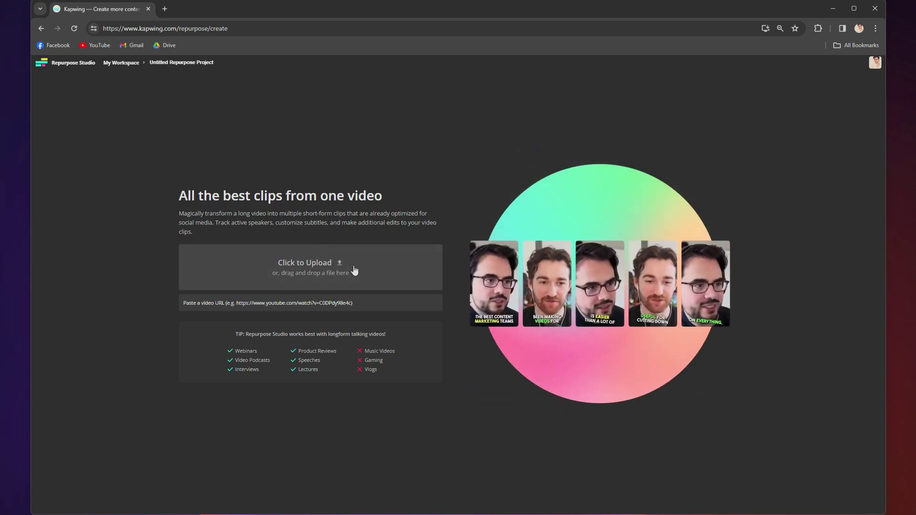
left_click(302, 306)
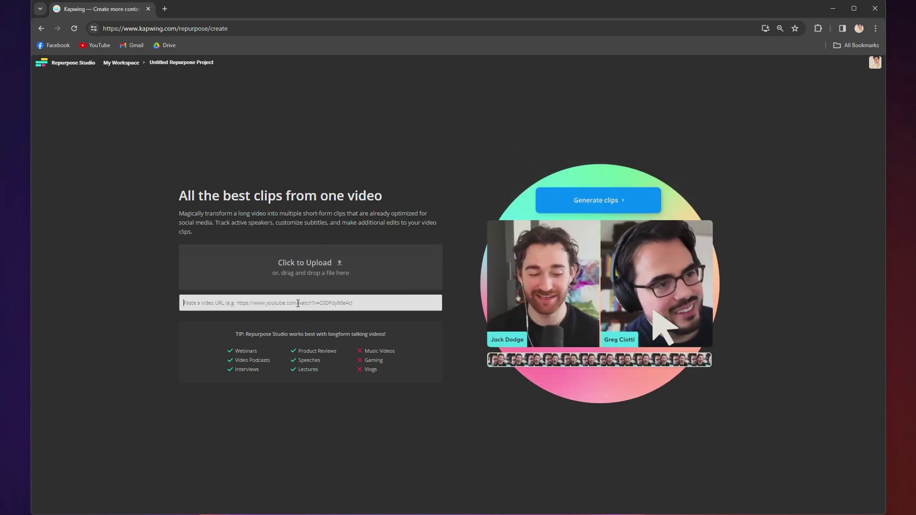
key("ctrl+v")
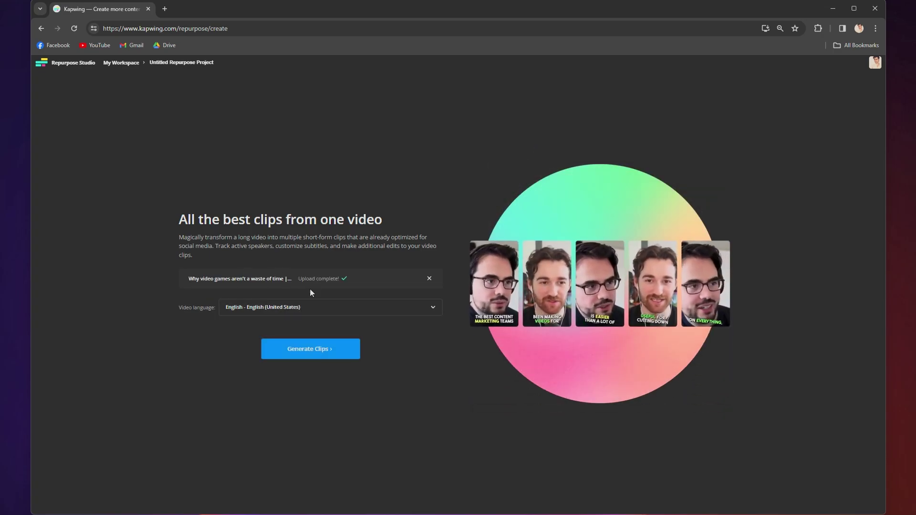
left_click(307, 308)
left_click(295, 310)
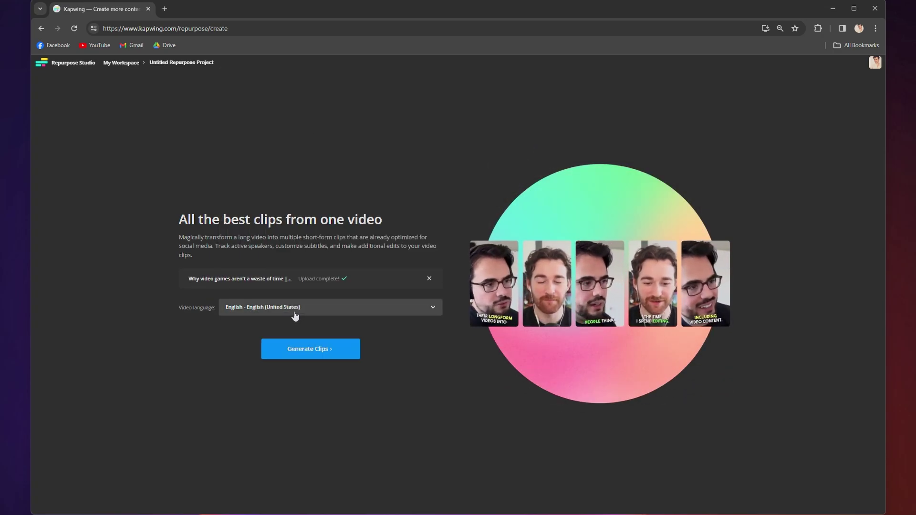
left_click(311, 350)
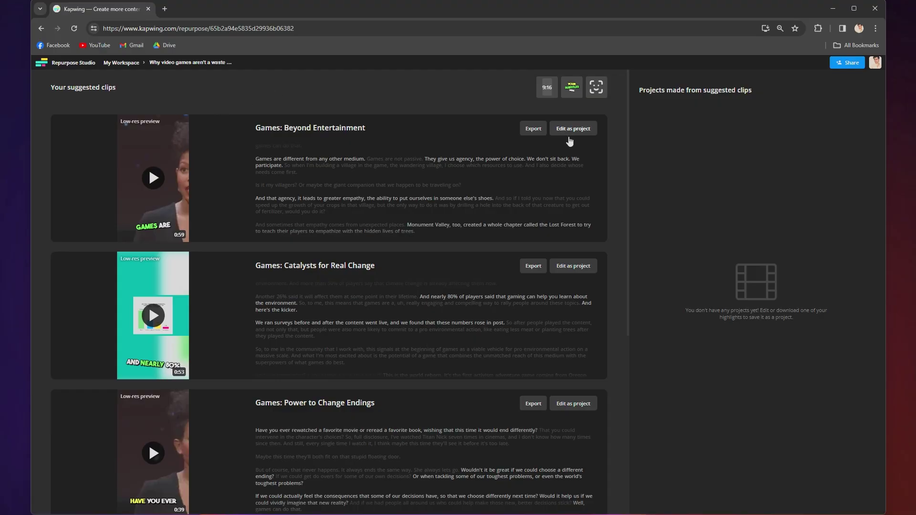
Step: Scroll through the five suggested clips down to Gaming: Beyond Entertainment (0:50)
scroll(381, 171, "down", 3)
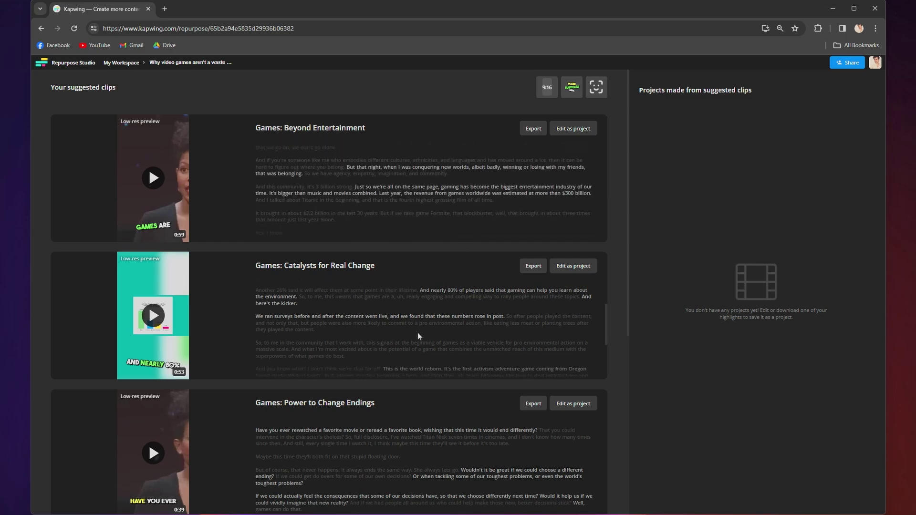
scroll(417, 333, "down", 5)
scroll(617, 360, "down", 3)
scroll(619, 385, "up", 5)
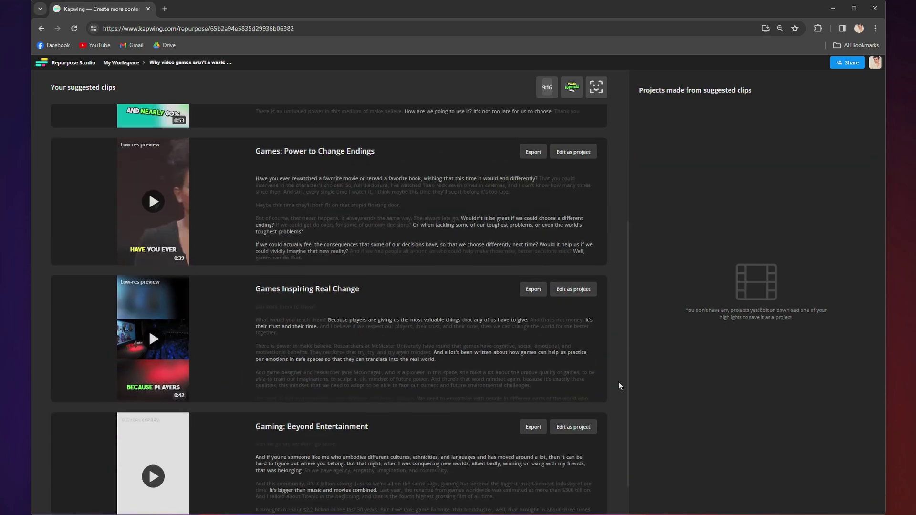
scroll(621, 380, "down", 5)
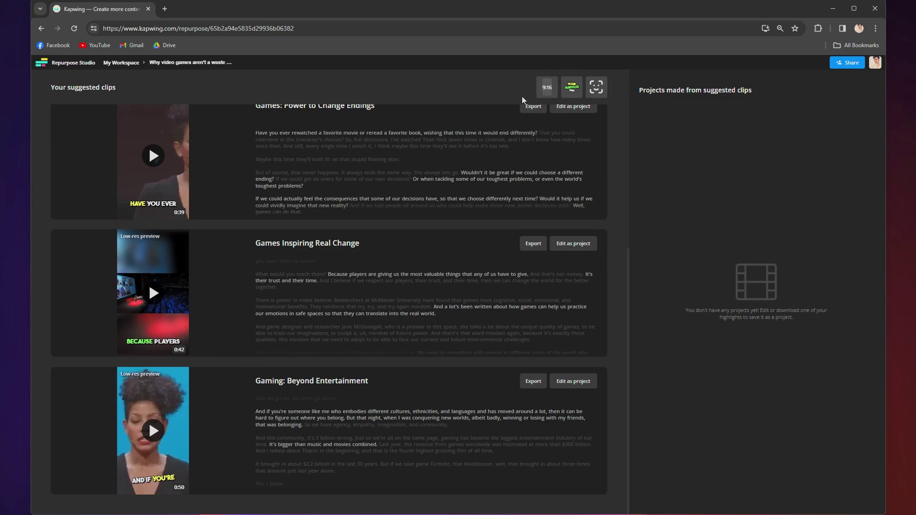
Step: Keep Speaker Focus on and Pop Art subtitles after trying focus off and Bubblegum
left_click(595, 88)
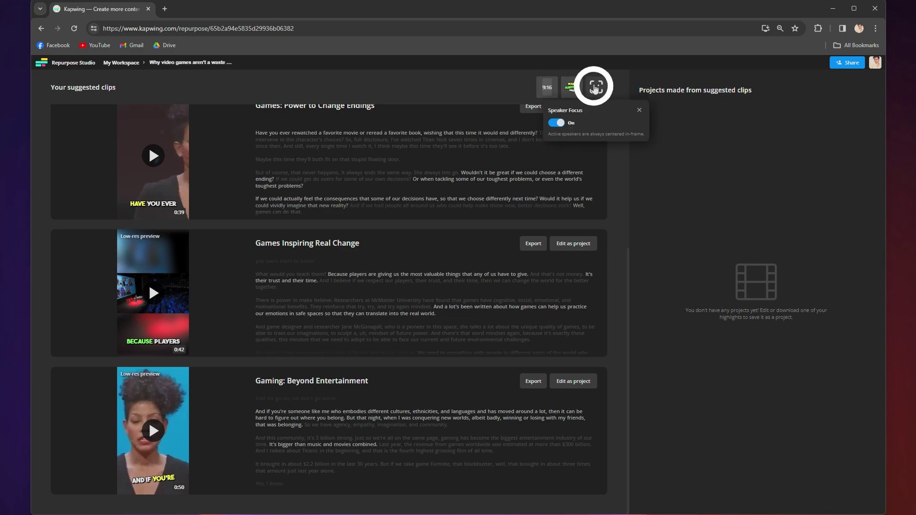
left_click(556, 123)
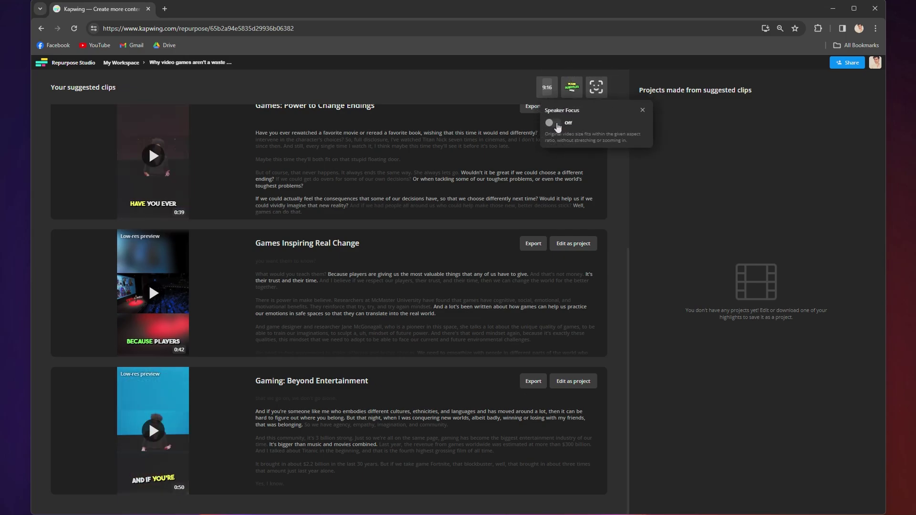
left_click(556, 123)
left_click(572, 88)
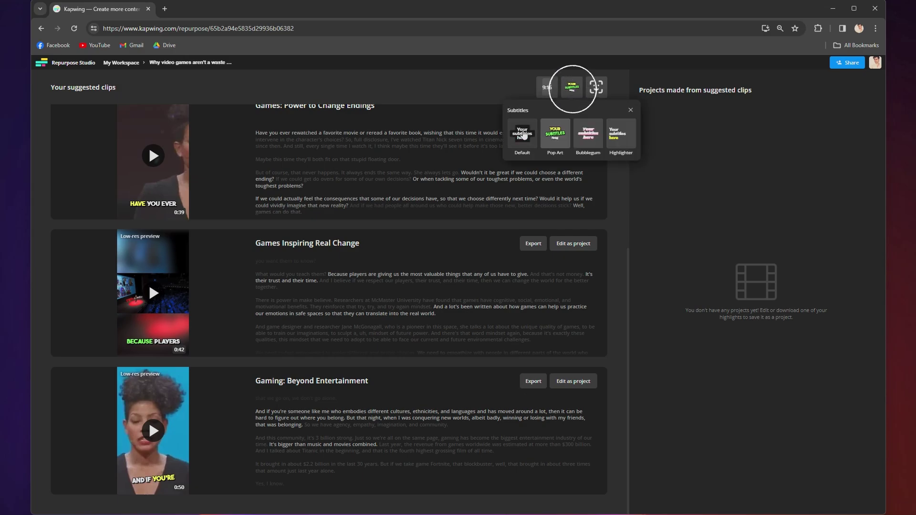
left_click(583, 135)
left_click(555, 134)
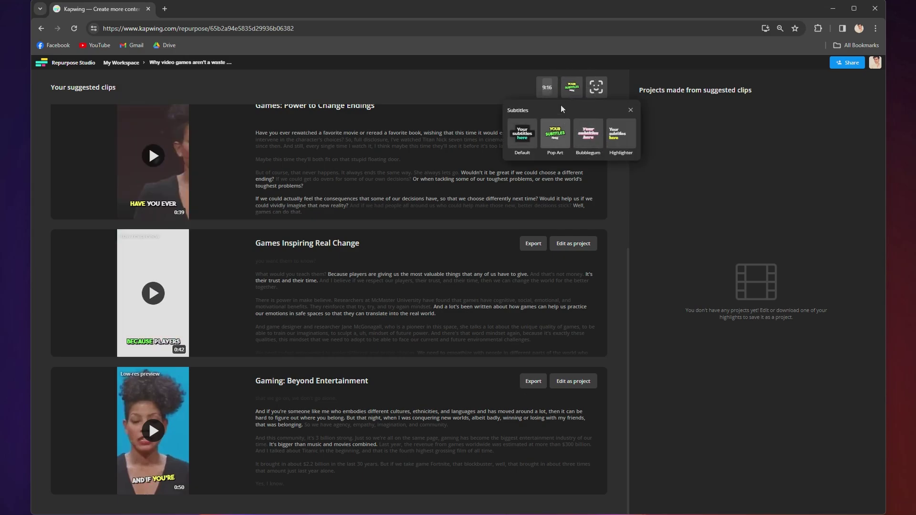
left_click(564, 90)
Step: Return to 9:16 after trying 16:9 and 1:1, and play Gaming: Beyond Entertainment
left_click(549, 89)
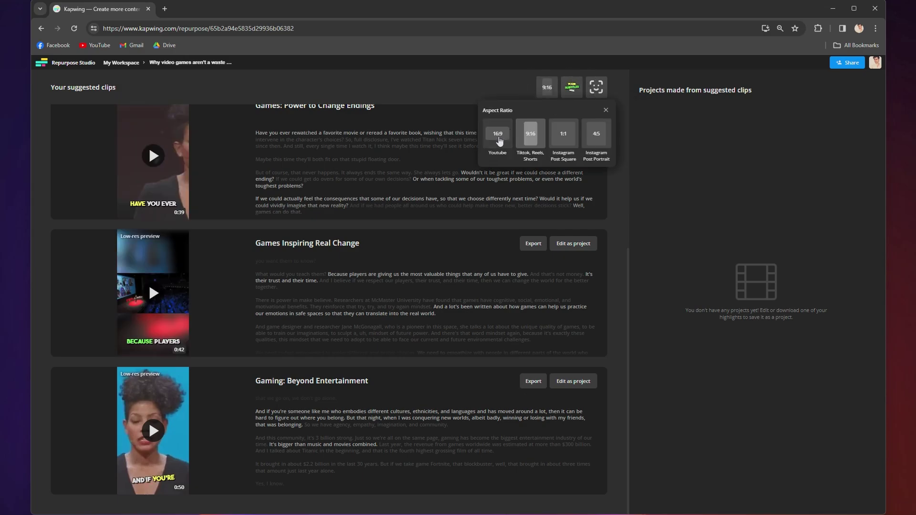
left_click(500, 140)
left_click(571, 135)
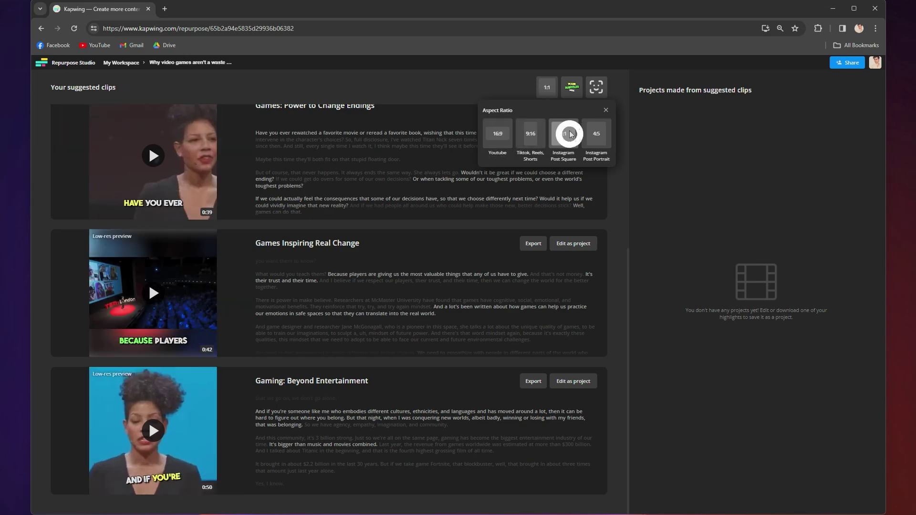
left_click(530, 134)
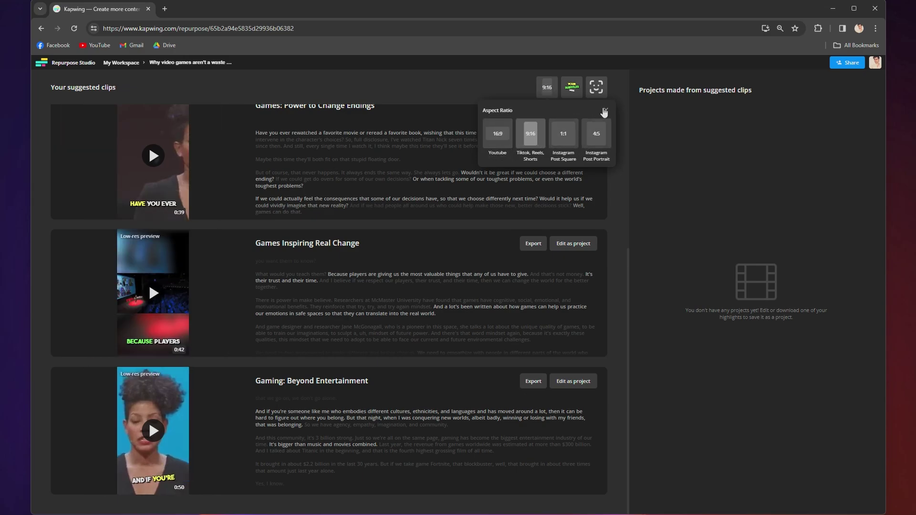
left_click(605, 112)
left_click(152, 432)
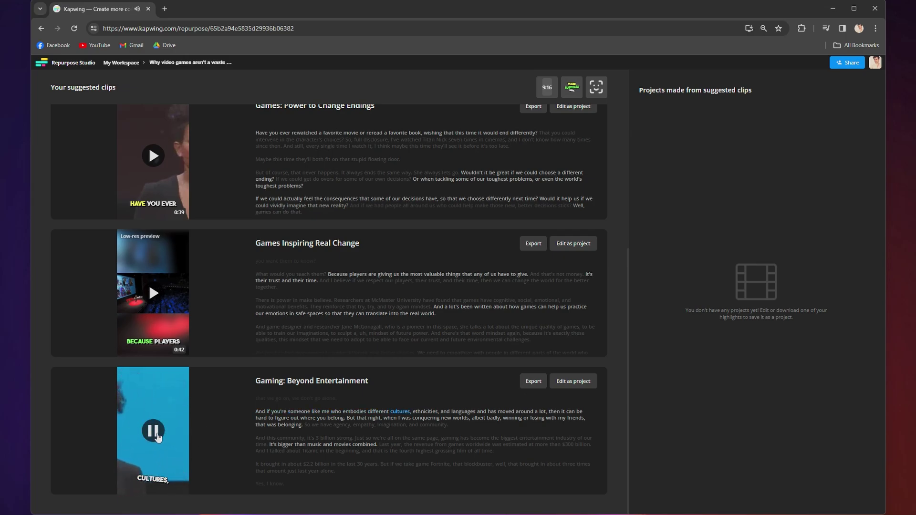
Step: Pause the preview and download the ready Gaming: Beyond Entertainment clip as MP4
left_click(158, 437)
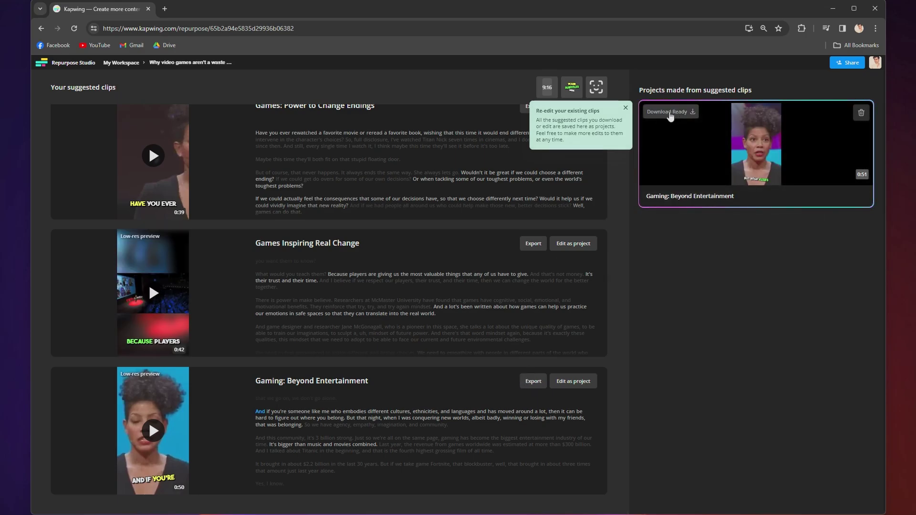
left_click(671, 116)
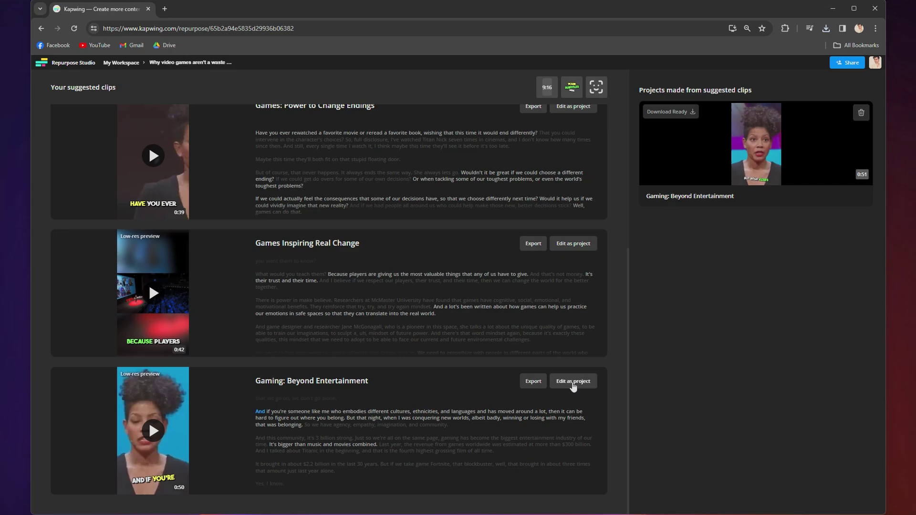
Step: Open Gaming: Beyond Entertainment for editing and undo a trial cut of "you're someone like me"
left_click(574, 384)
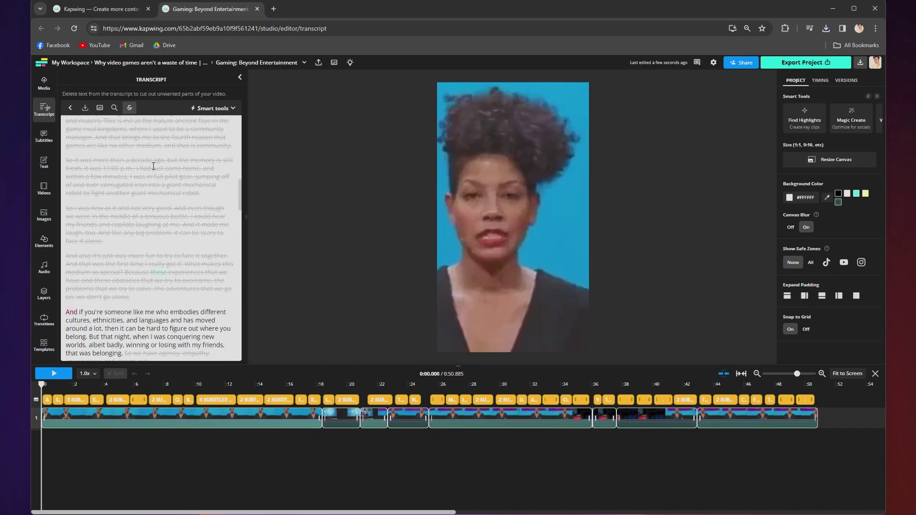
scroll(130, 150, "up", 1)
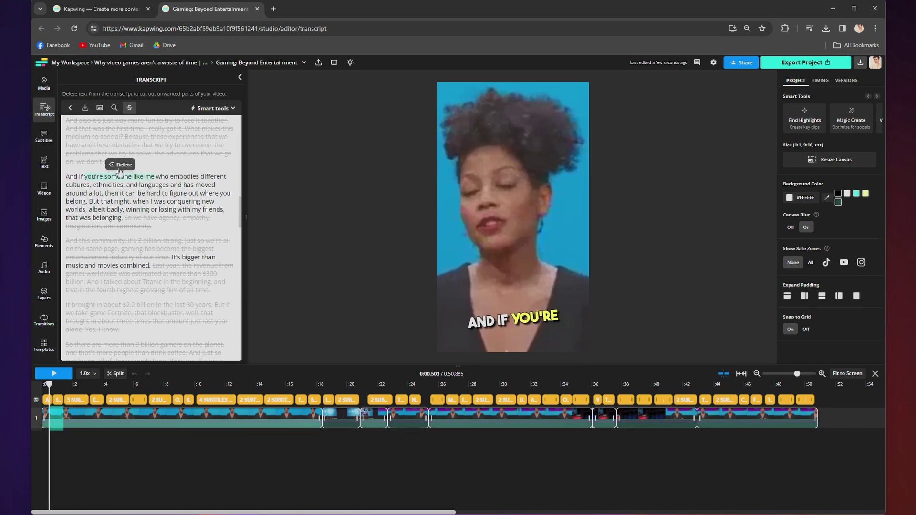
left_click(121, 164)
key("ctrl+z")
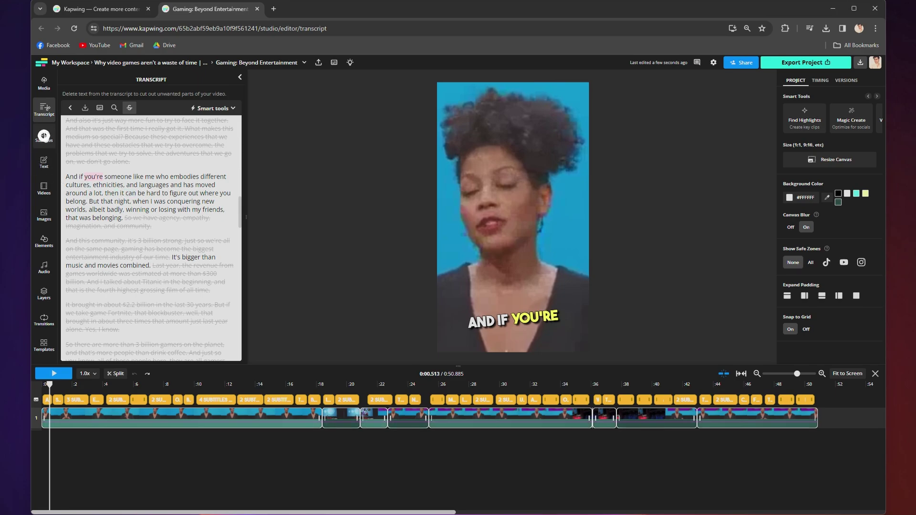
Step: Show the clip's timed subtitle lines, beginning "And if you're"
left_click(44, 136)
scroll(128, 166, "down", 14)
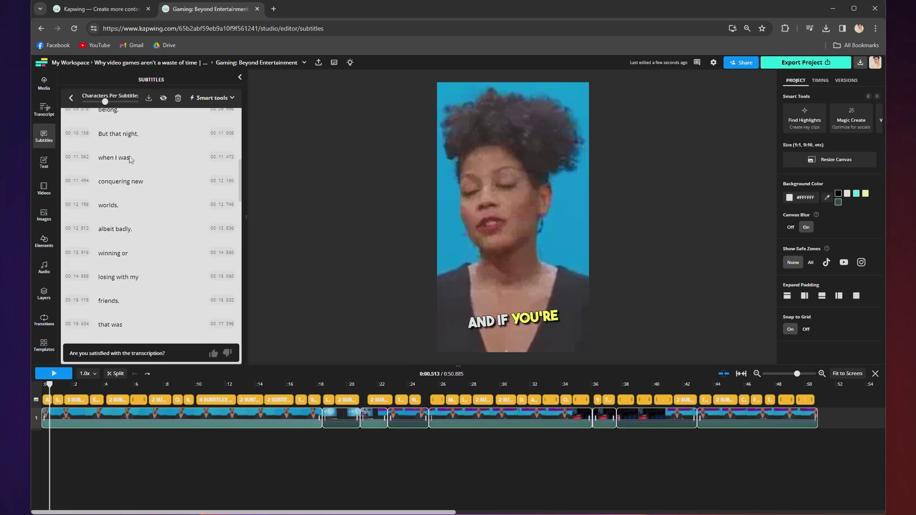
scroll(128, 166, "up", 14)
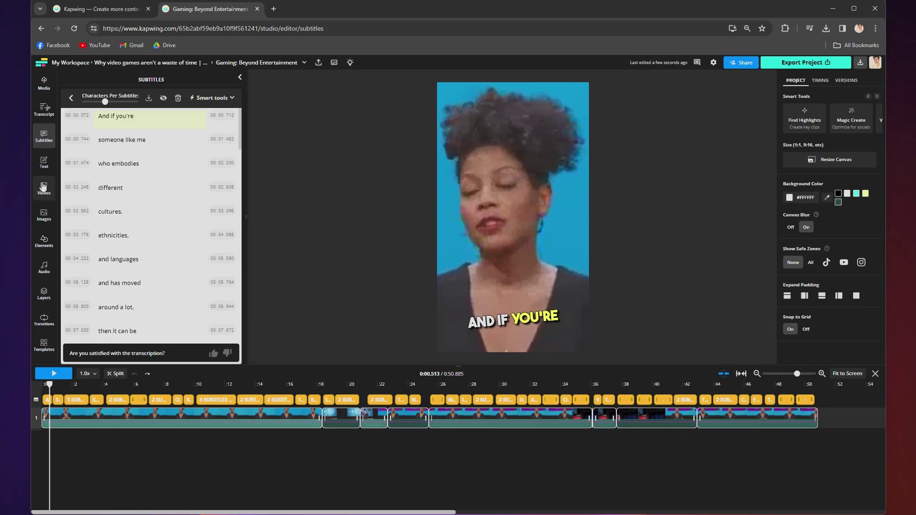
Step: Add a green architecture stock image to the clip, shrink it, then delete it
left_click(44, 79)
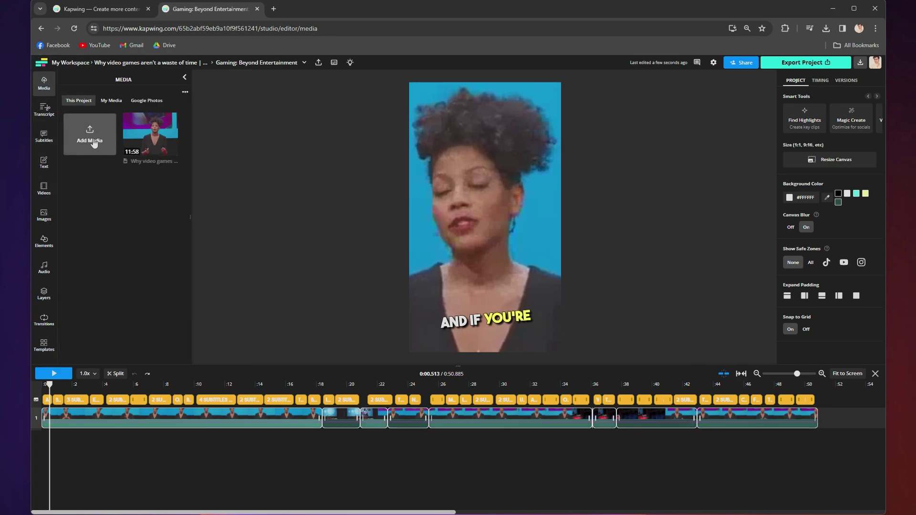
left_click(96, 135)
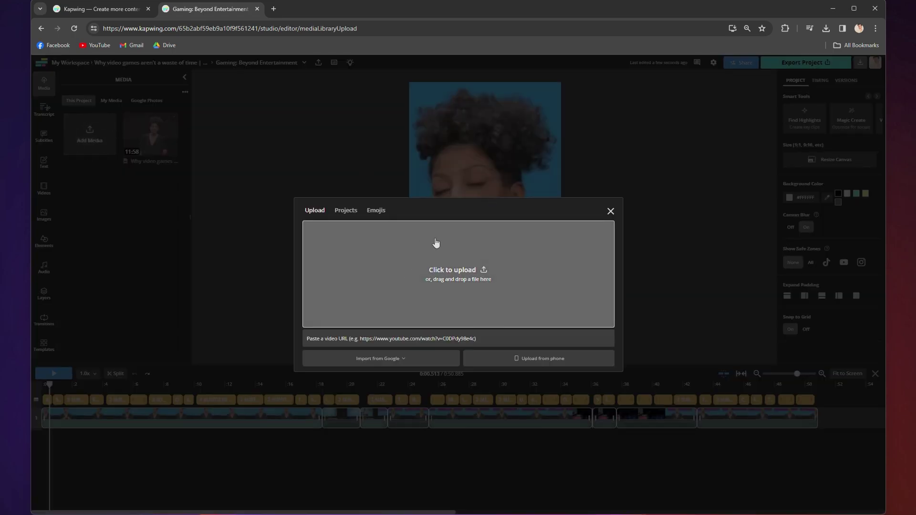
left_click(609, 212)
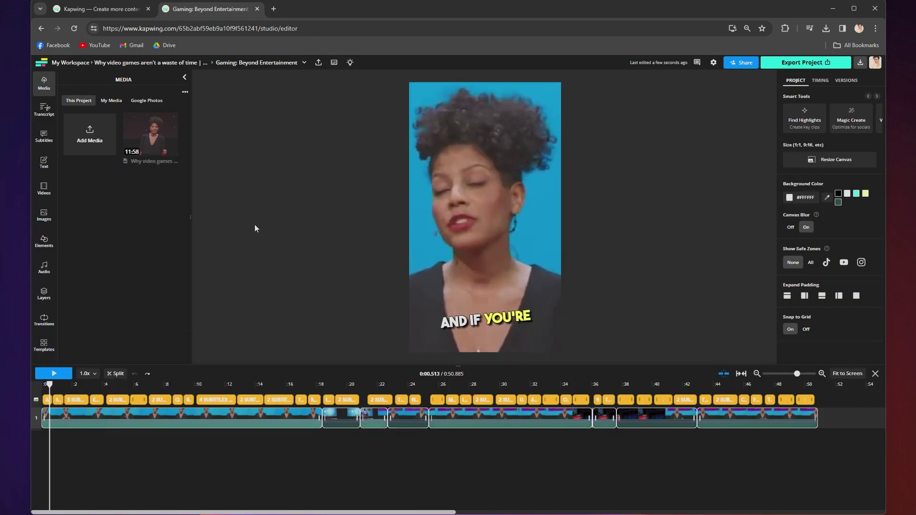
left_click(43, 190)
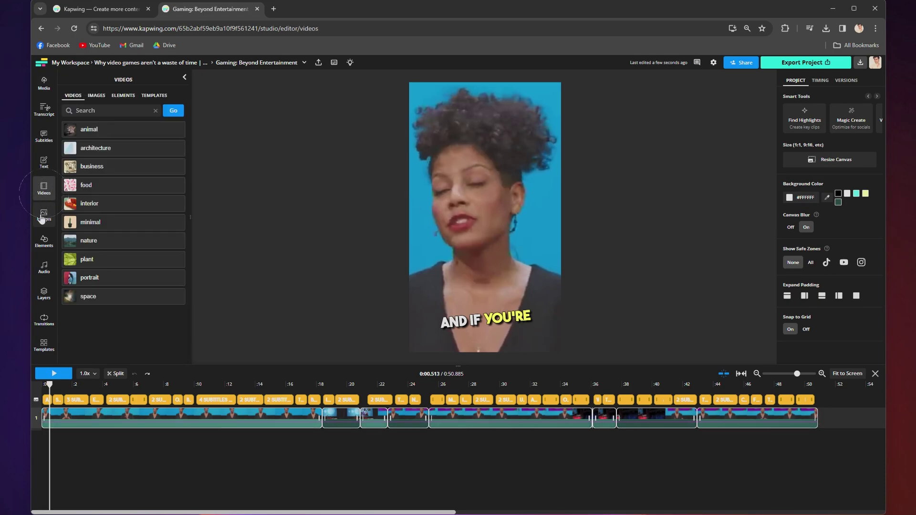
left_click(42, 218)
left_click(101, 207)
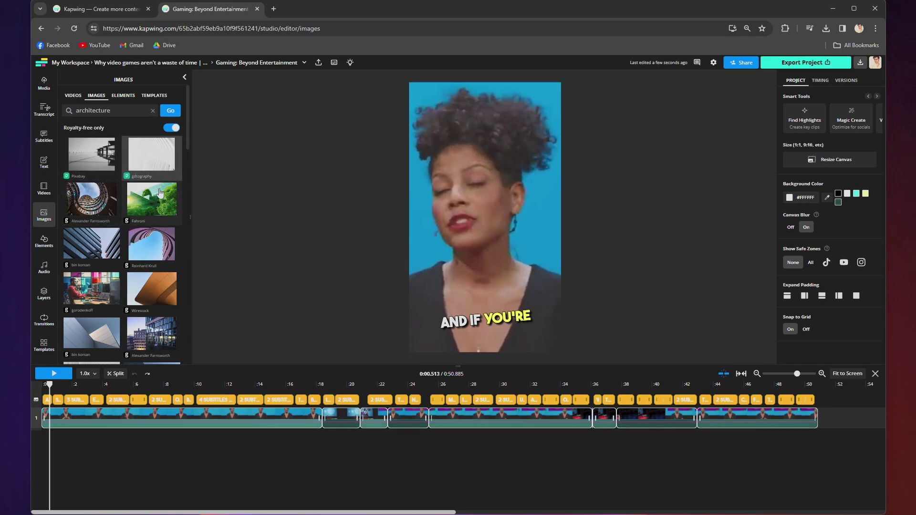
left_click(172, 205)
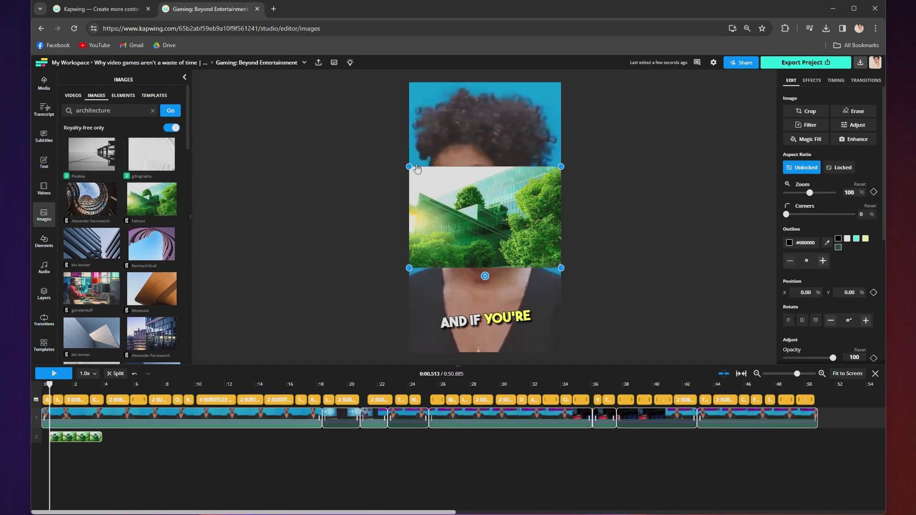
left_click_drag(409, 166, 460, 192)
key("Delete")
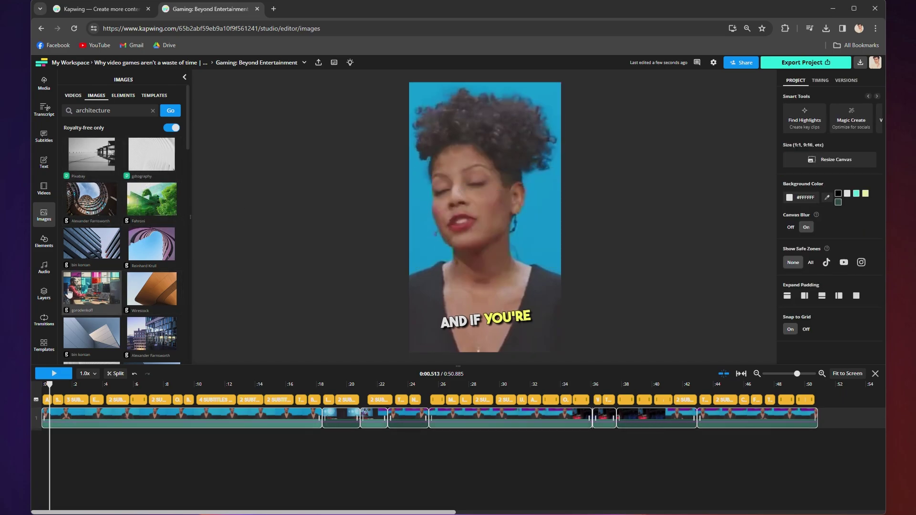
Step: Browse the music tracks in the Audio library
left_click(44, 266)
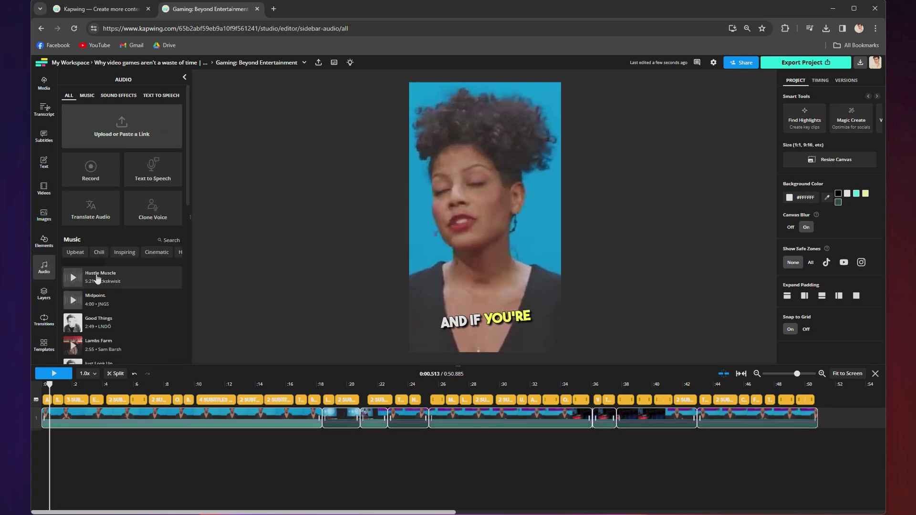
scroll(122, 272, "down", 4)
scroll(122, 272, "up", 4)
scroll(122, 273, "down", 3)
scroll(120, 269, "up", 3)
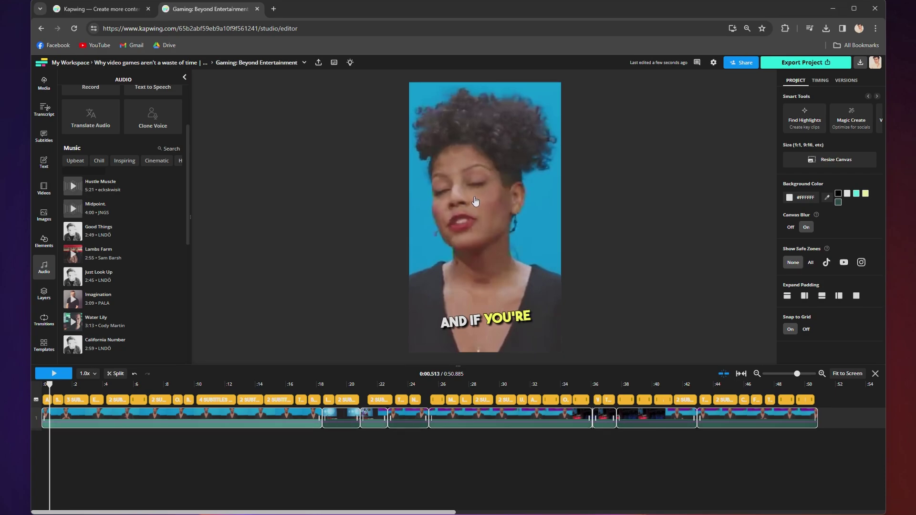
left_click(475, 202)
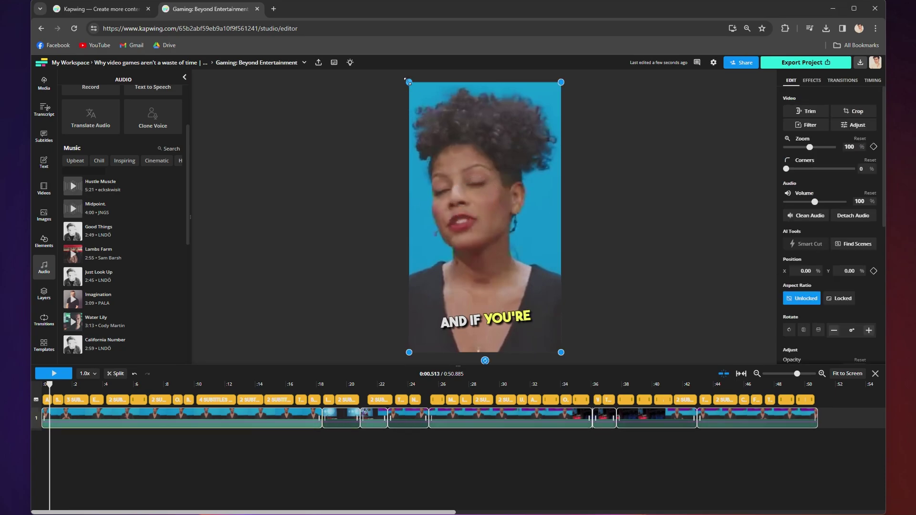
Step: Enlarge the talking-head video outward from its top-left corner, then deselect it
left_click_drag(406, 81, 385, 67)
left_click(320, 132)
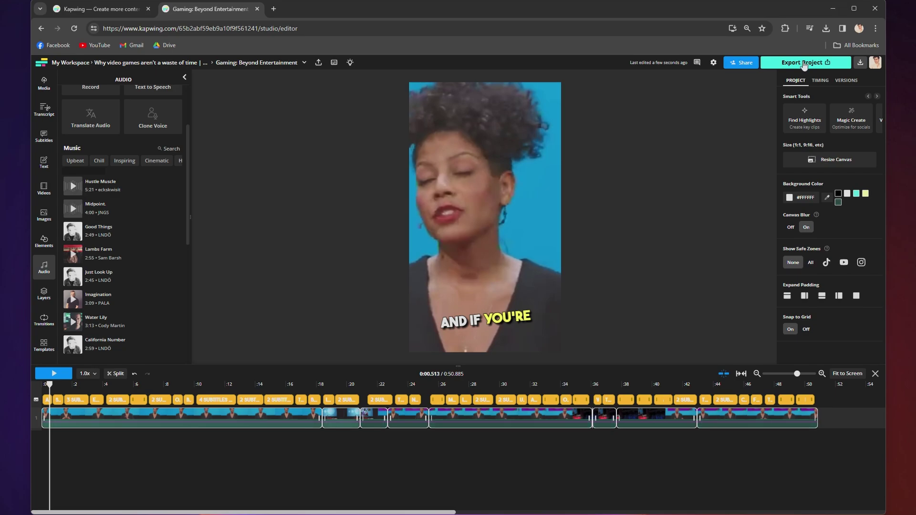
Step: Export the edited clip as a 9.5 MB MP4 and download it to the computer
left_click(805, 65)
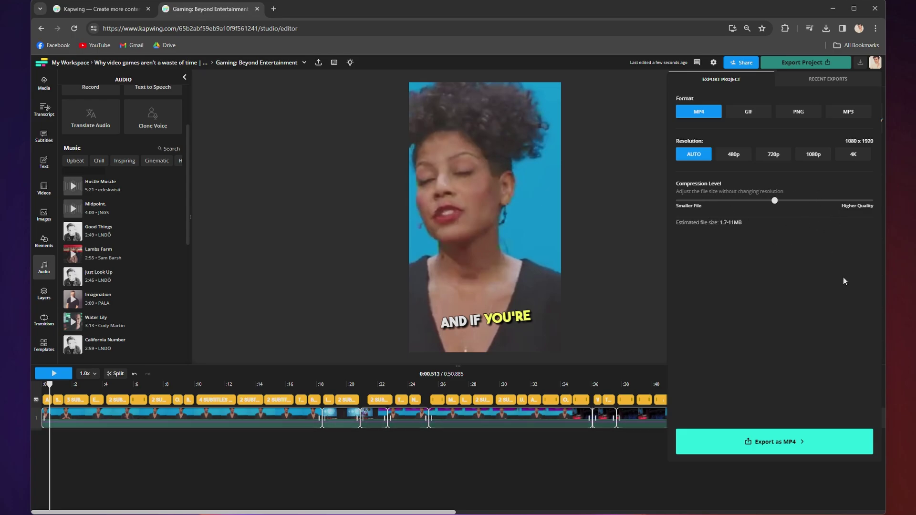
left_click(772, 448)
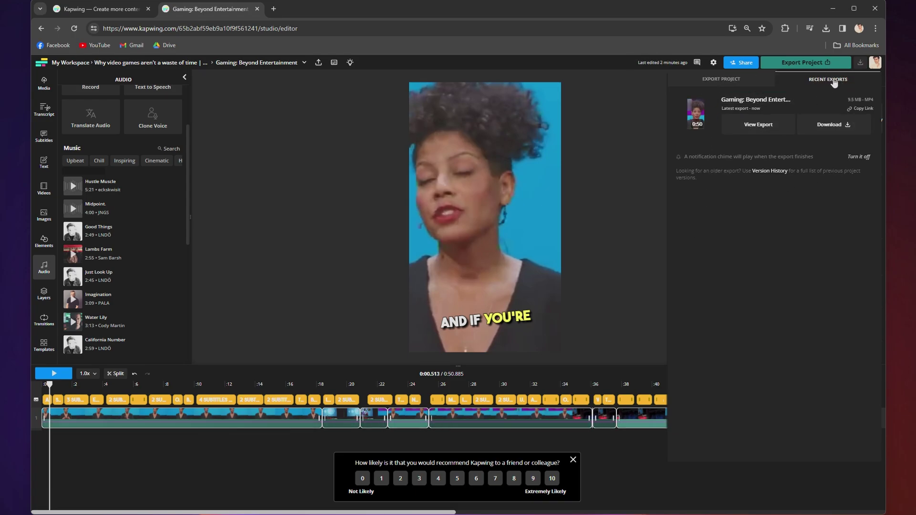
left_click(831, 126)
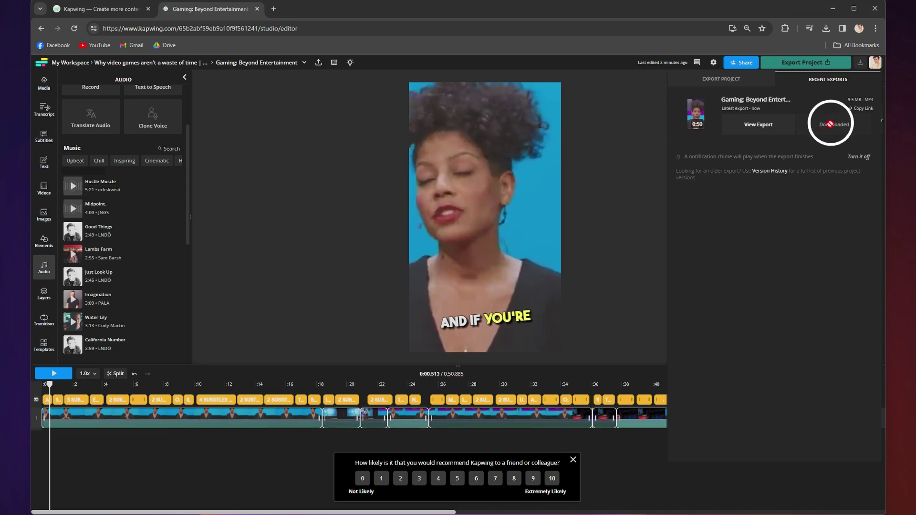
left_click(828, 29)
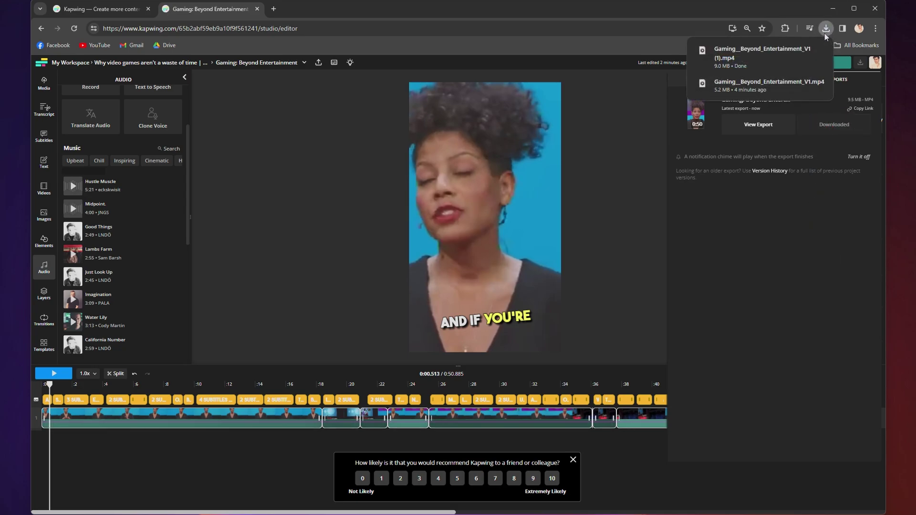
left_click(777, 245)
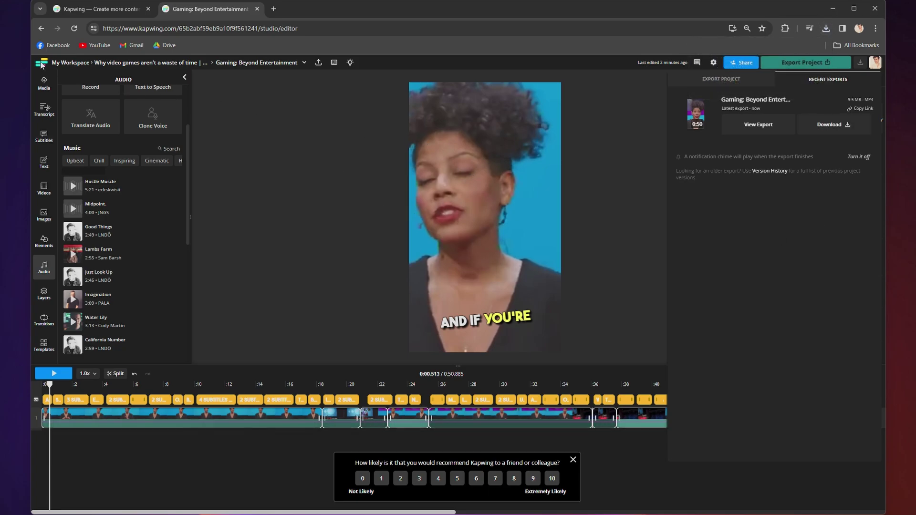
Step: Return to My Workspace and reopen the talk project's list of suggested clips
left_click(42, 62)
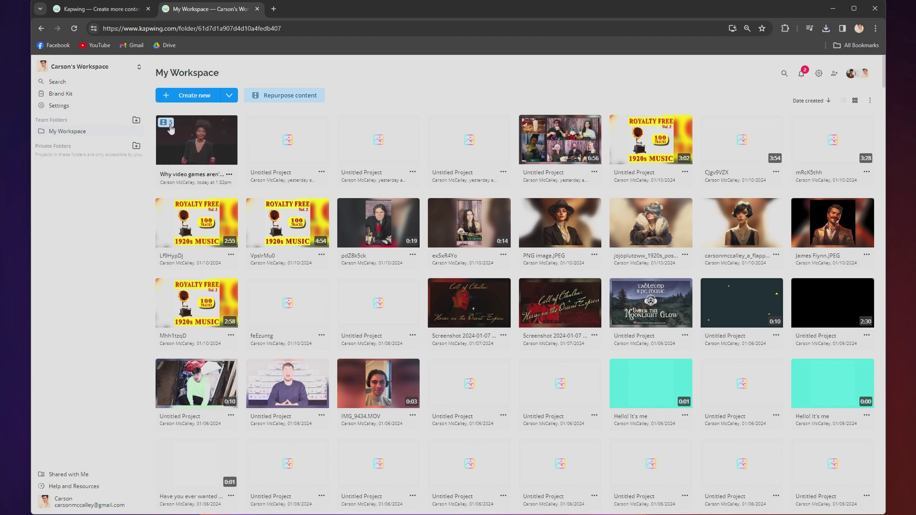
left_click(171, 128)
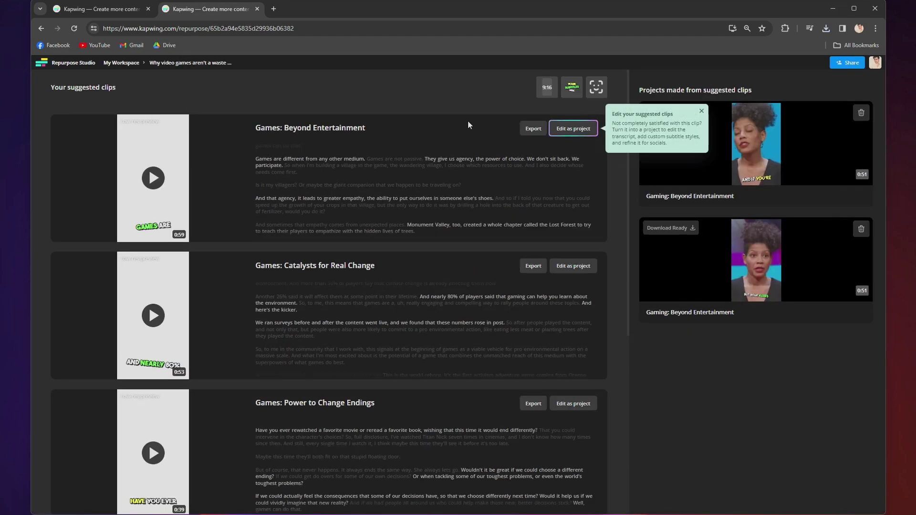
scroll(613, 198, "down", 6)
scroll(609, 207, "up", 5)
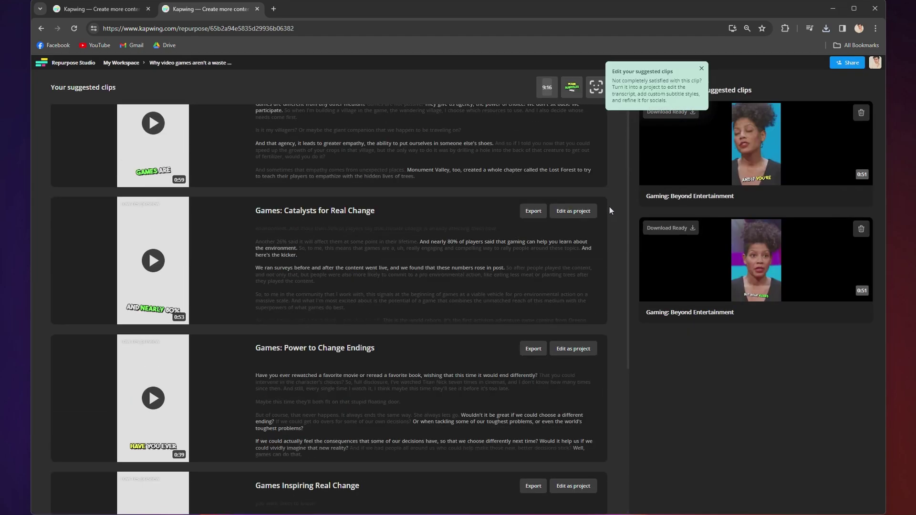